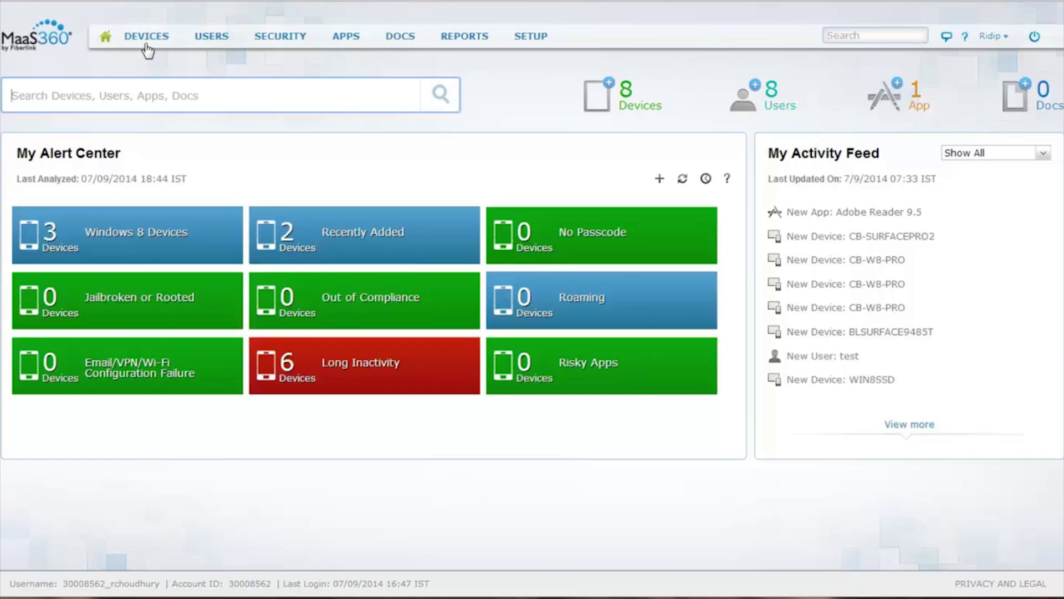
# Start a new device enrollment request and select the existing user from the suggestions
pyautogui.moveTo(147, 44)
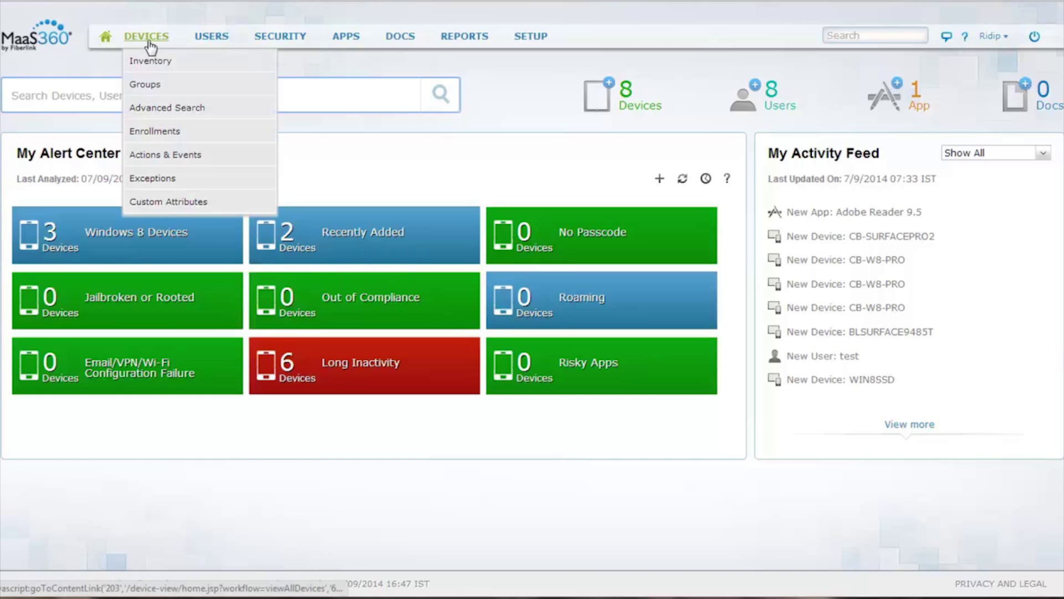
pyautogui.click(174, 136)
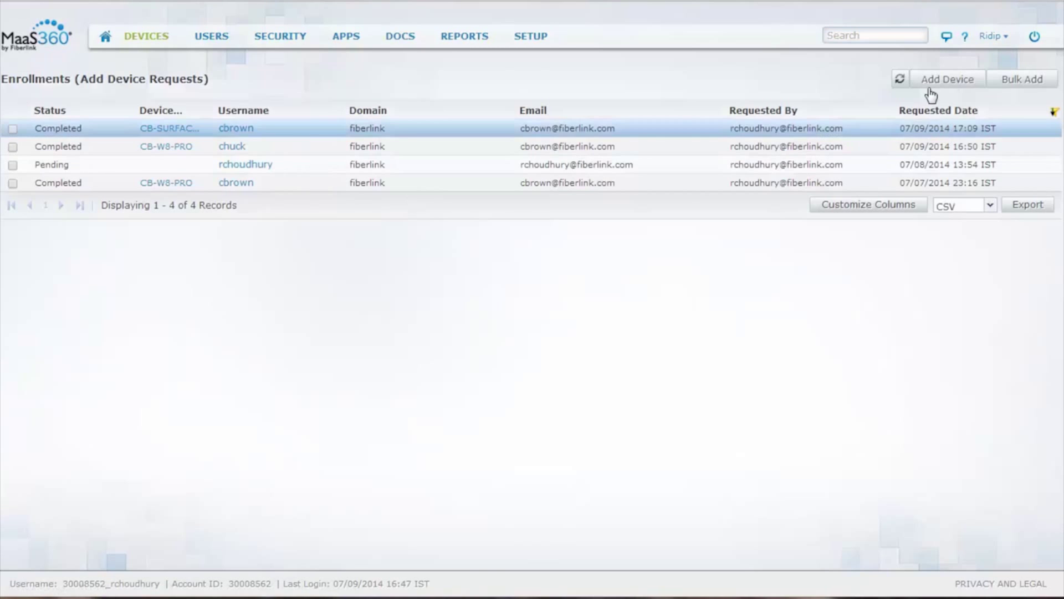
pyautogui.click(933, 83)
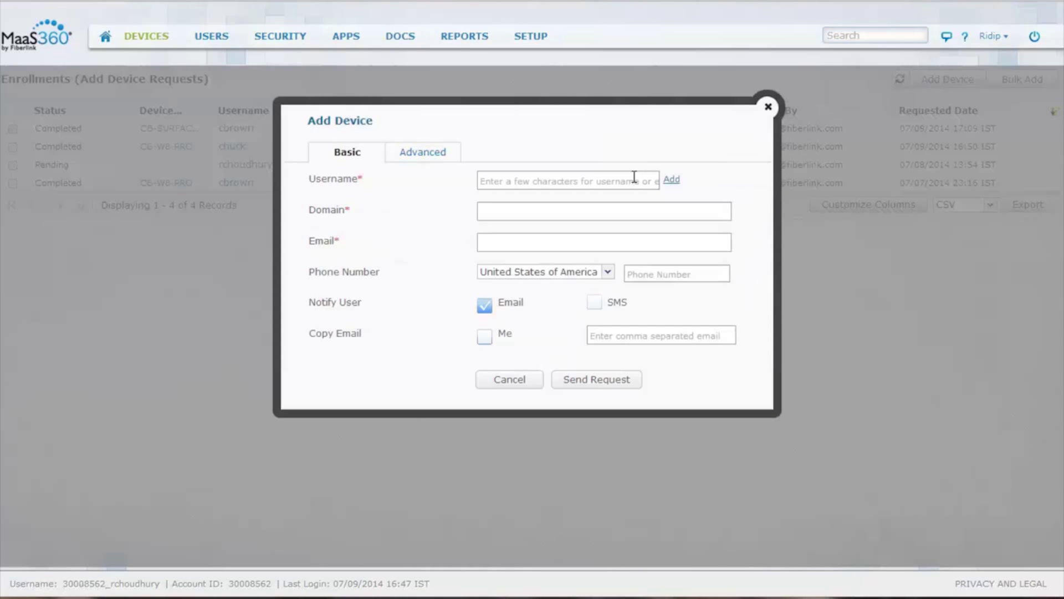
pyautogui.click(585, 178)
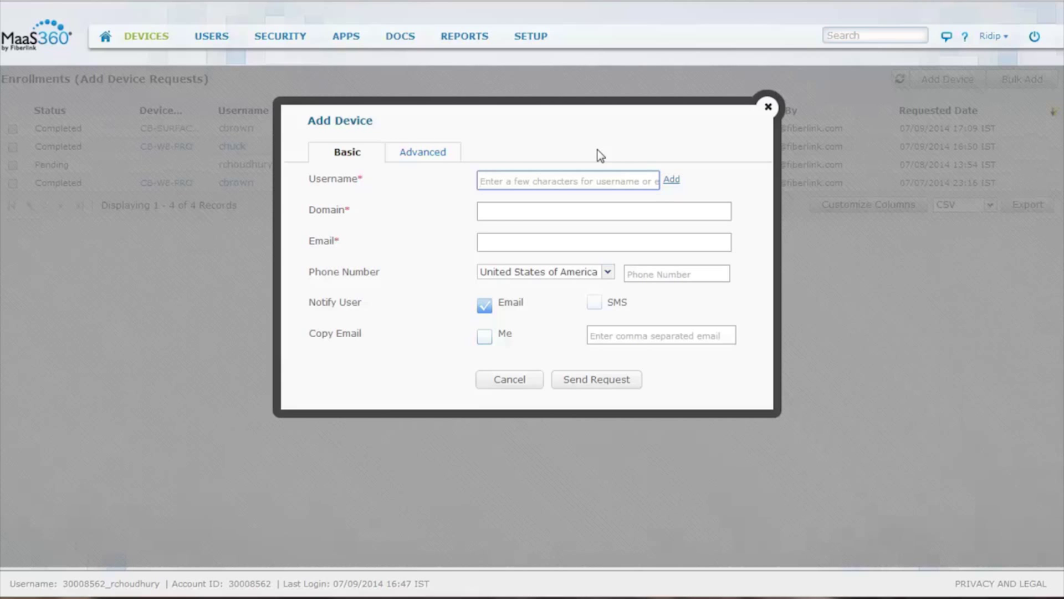
pyautogui.write('c')
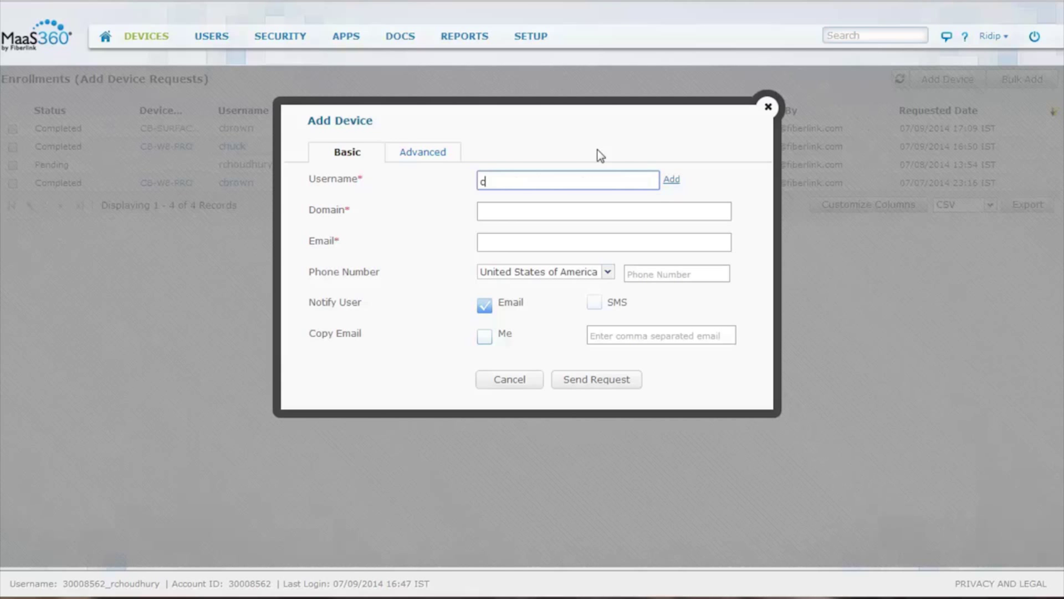
pyautogui.write('brown')
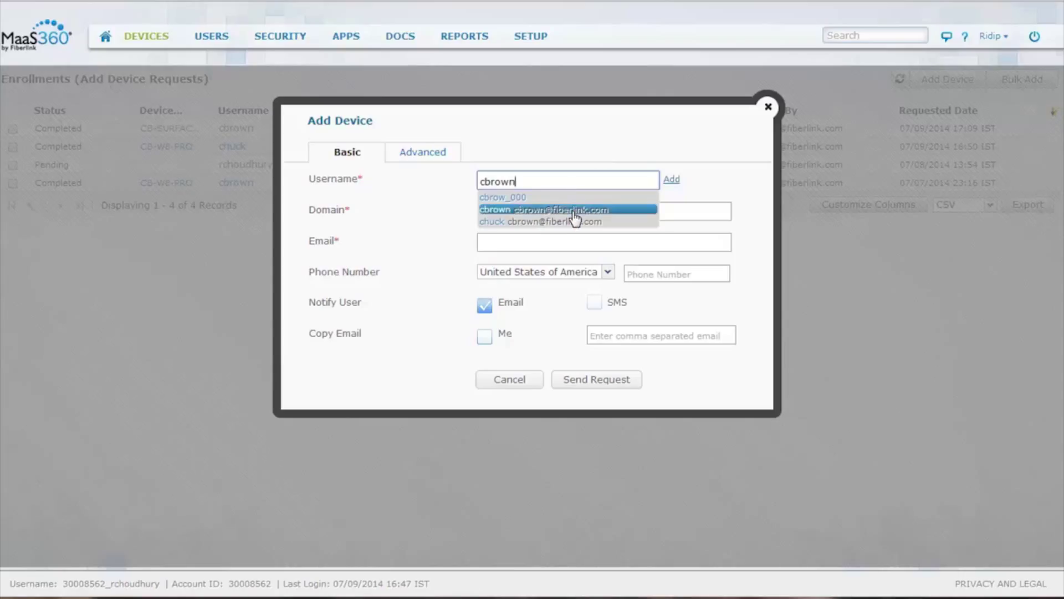
pyautogui.click(574, 210)
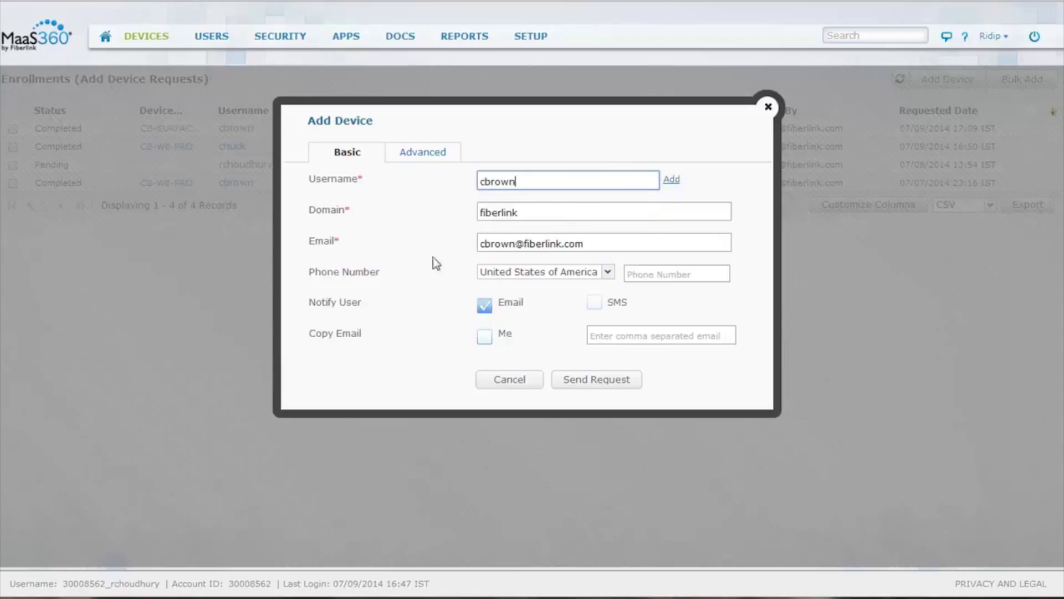
# Set the platform to Windows under Advanced settings and send the enrollment request
pyautogui.click(428, 157)
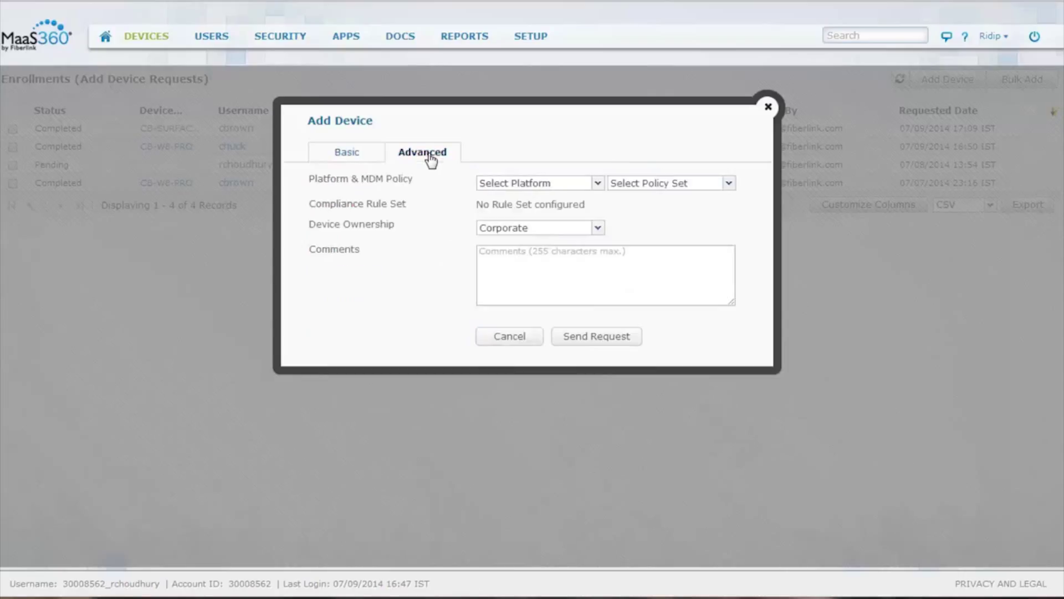
pyautogui.click(565, 185)
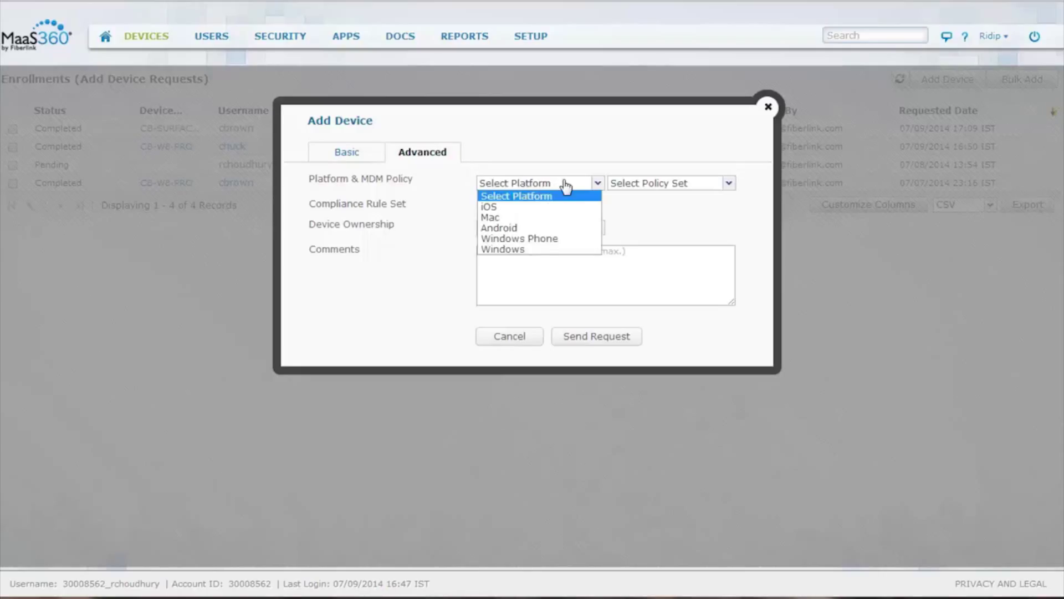
pyautogui.click(543, 250)
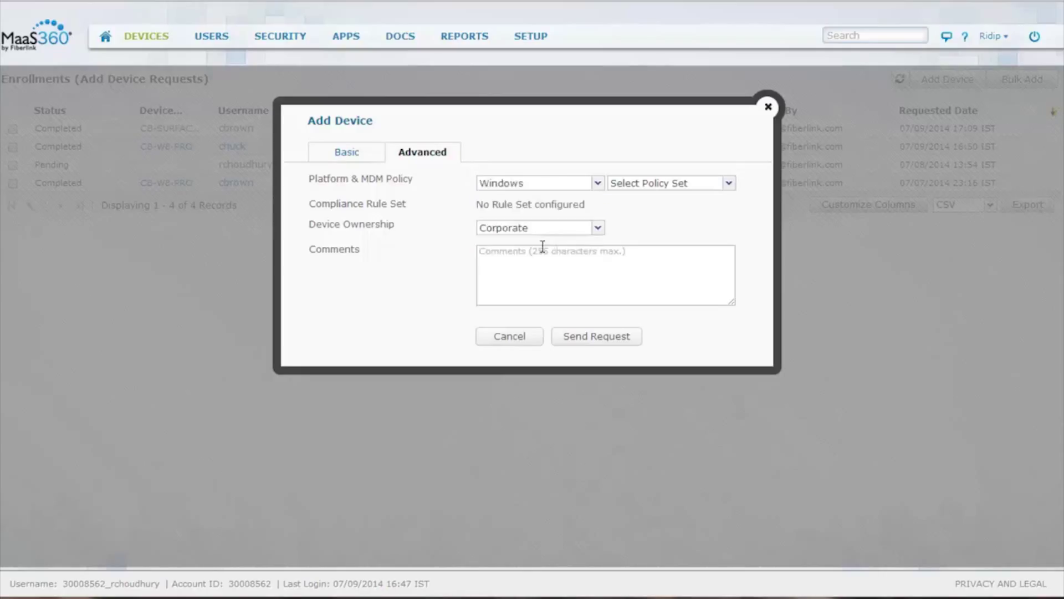
pyautogui.click(583, 345)
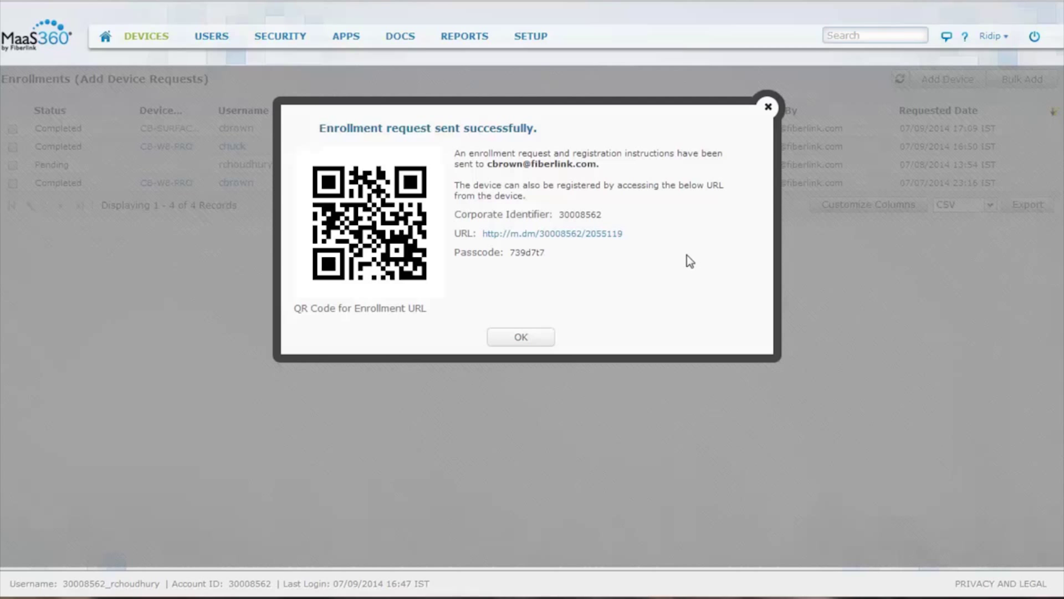
# Dismiss the enrollment confirmation showing the QR code, enrollment URL and passcode
pyautogui.click(768, 108)
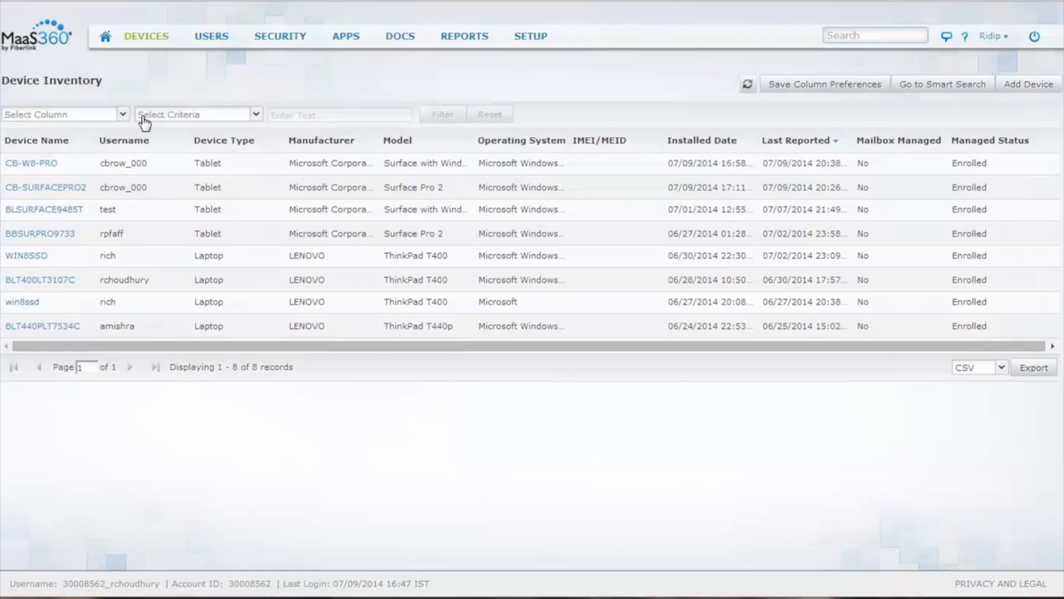
# Open the CB-SURFACEPRO2 tablet's detail page from the device inventory
pyautogui.click(67, 189)
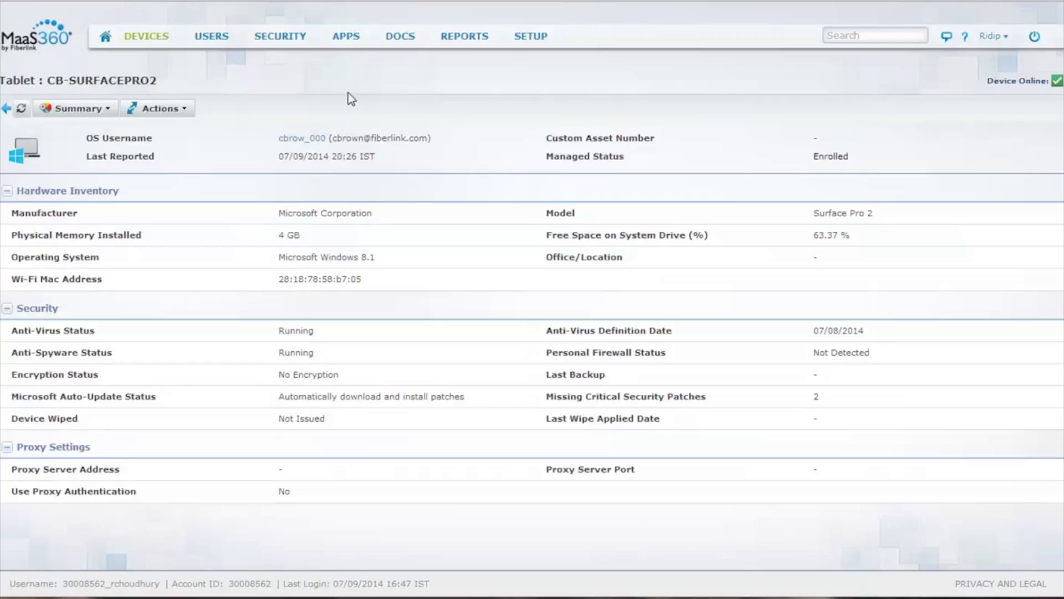
pyautogui.click(107, 111)
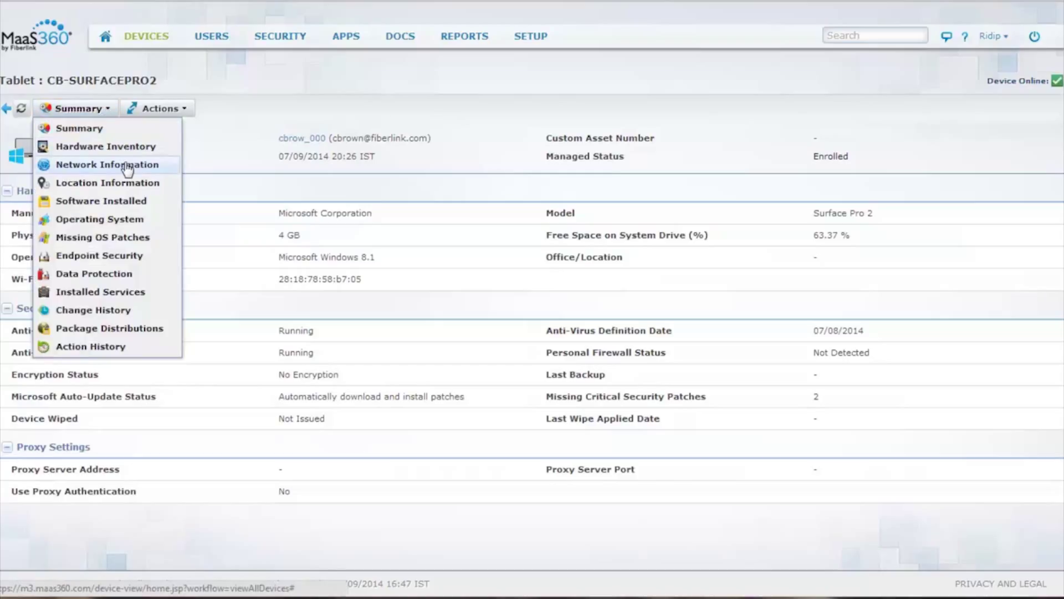
# Switch the CB-SURFACEPRO2 detail view to Software Installed to list its applications
pyautogui.click(140, 201)
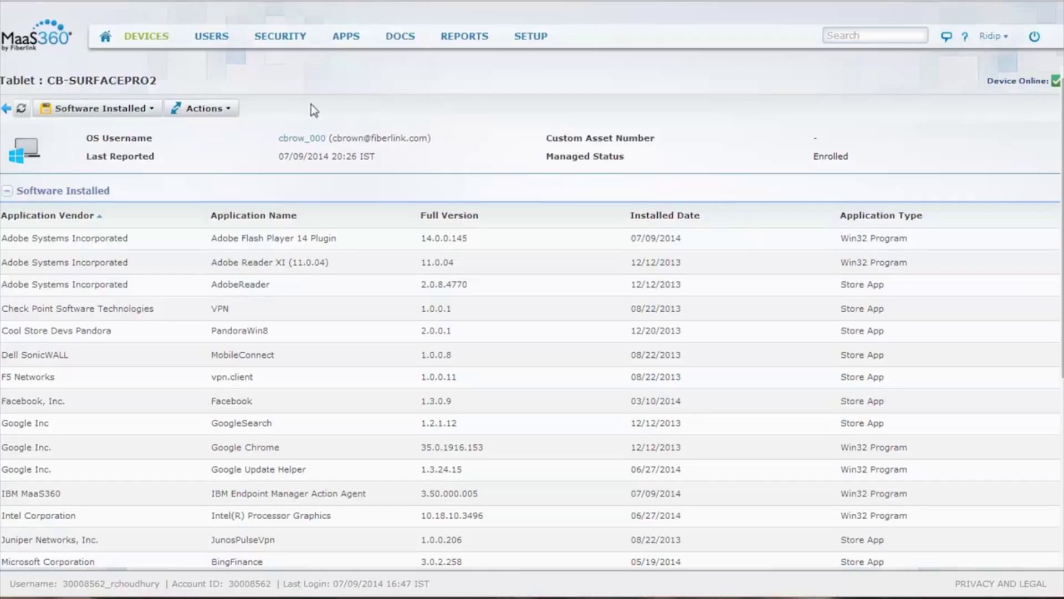
pyautogui.click(221, 110)
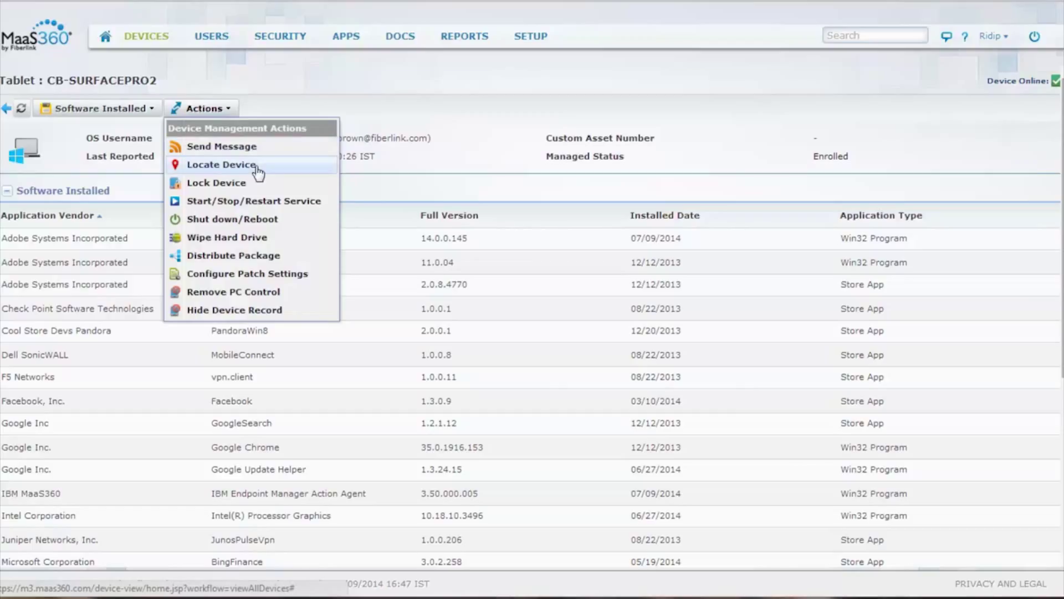
pyautogui.click(255, 200)
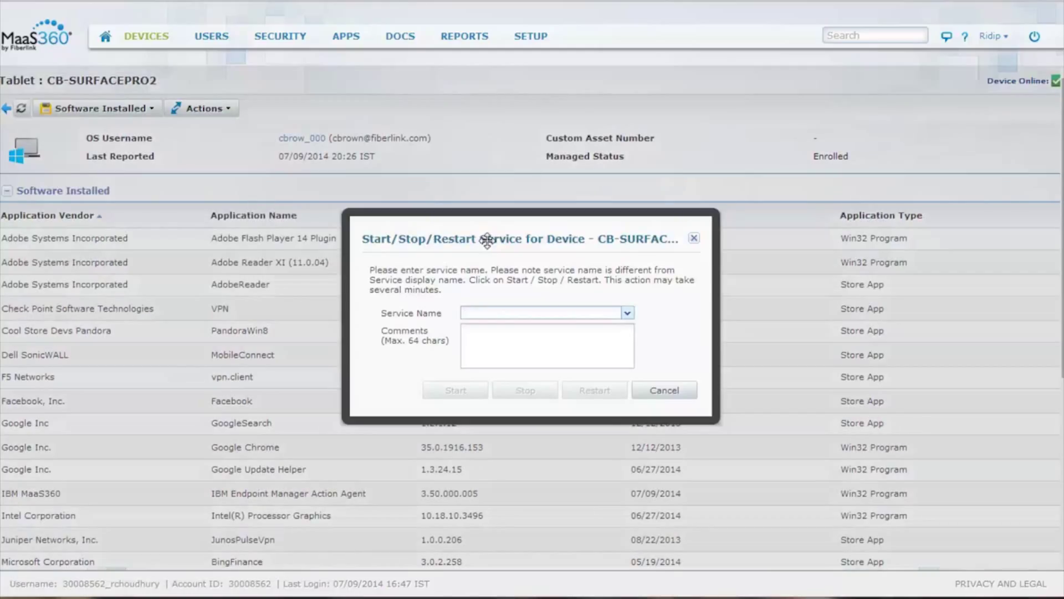
pyautogui.click(627, 314)
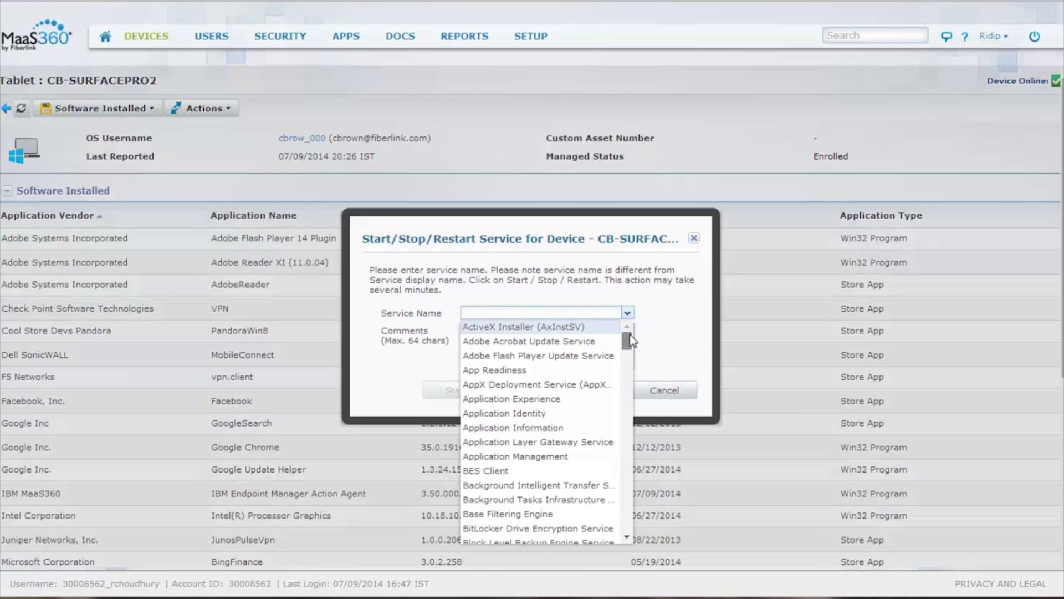
pyautogui.moveTo(629, 334); pyautogui.dragTo(620, 428)
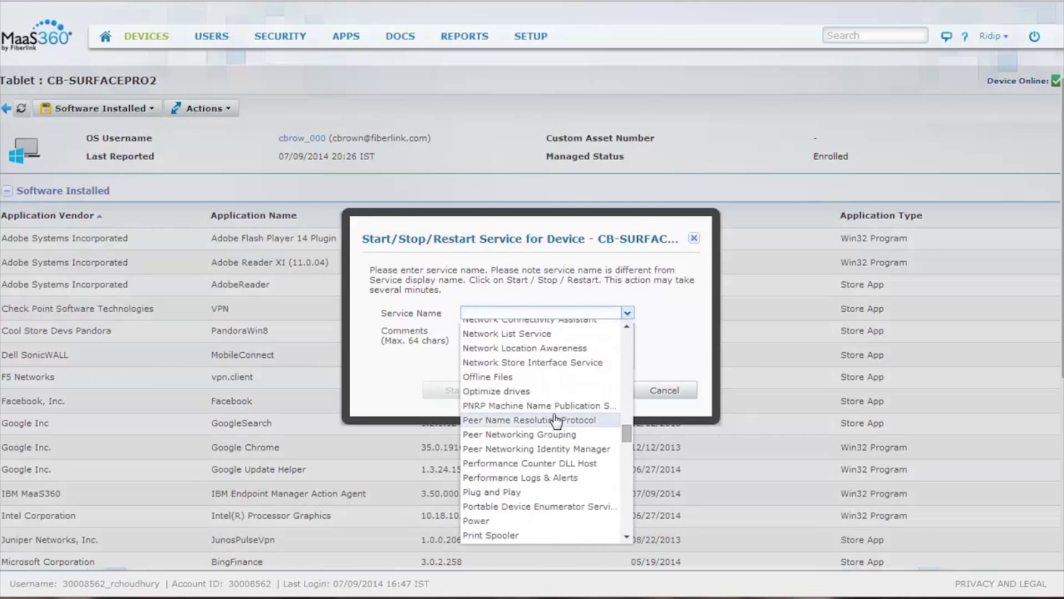
pyautogui.click(532, 392)
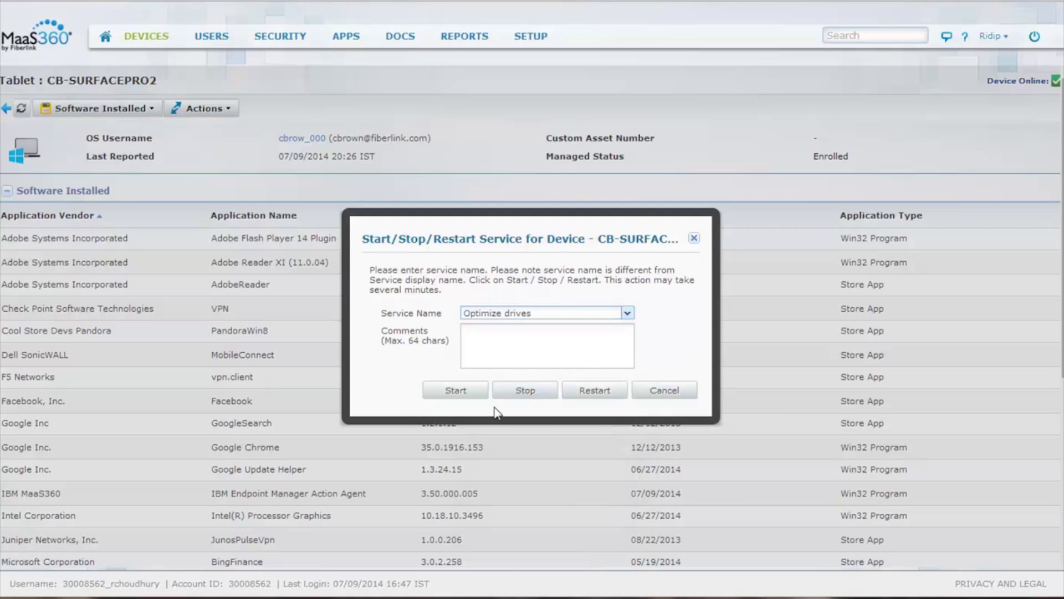
pyautogui.click(668, 391)
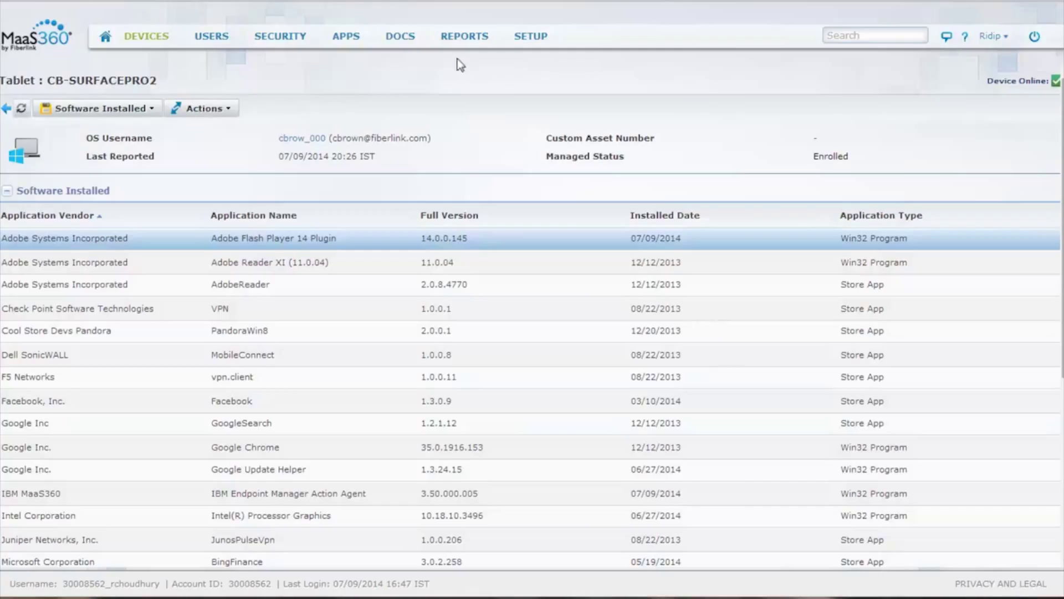
# Open the PC Overview report under PC Inventory and its email subscription window
pyautogui.moveTo(471, 41)
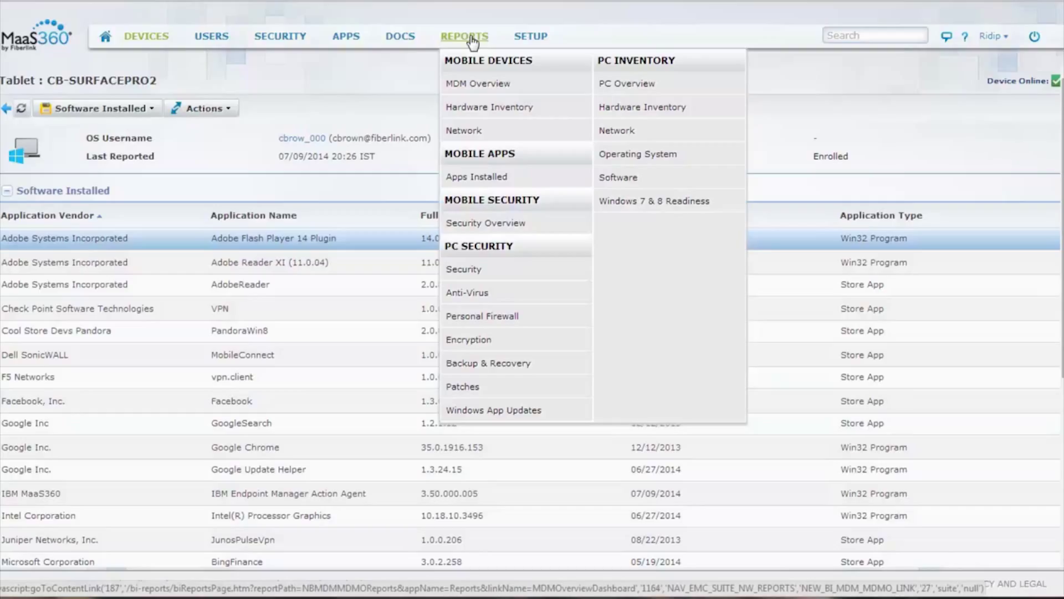
pyautogui.click(632, 86)
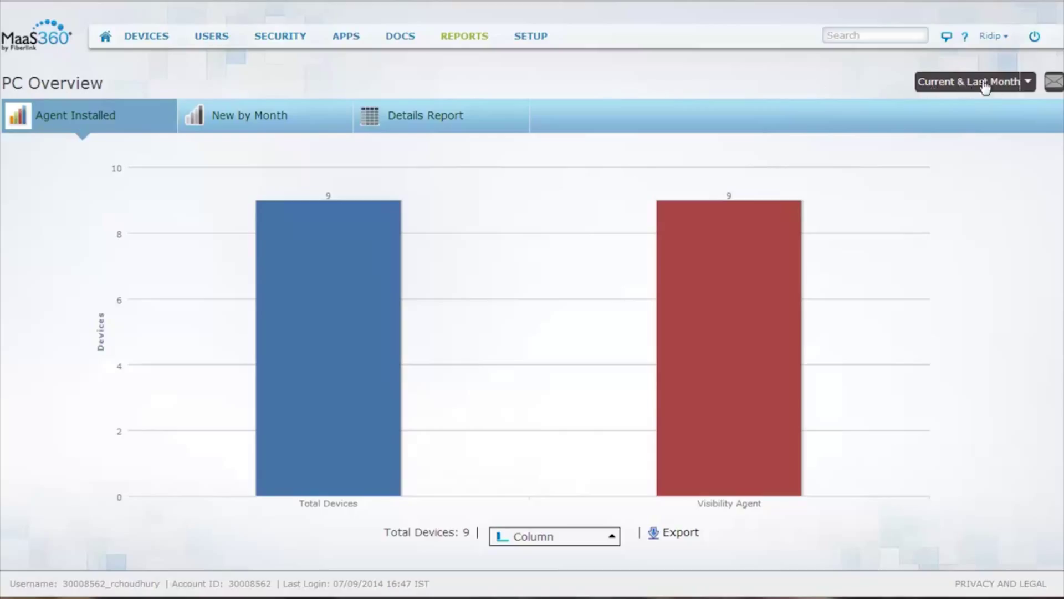
pyautogui.click(1051, 83)
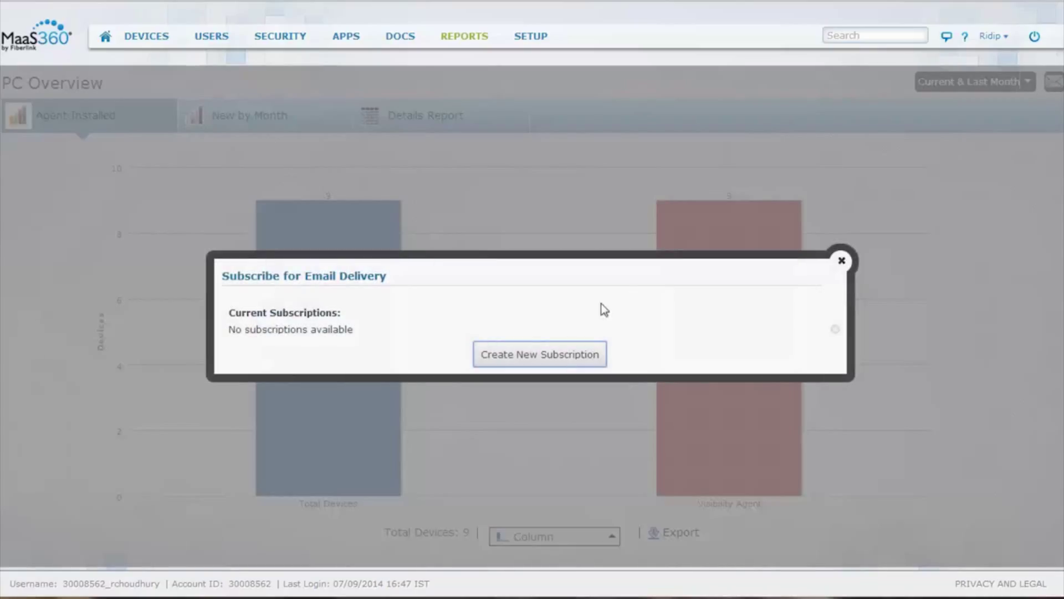
# Start a new email subscription, preset to monthly PDF and PPT delivery, then cancel it
pyautogui.click(576, 358)
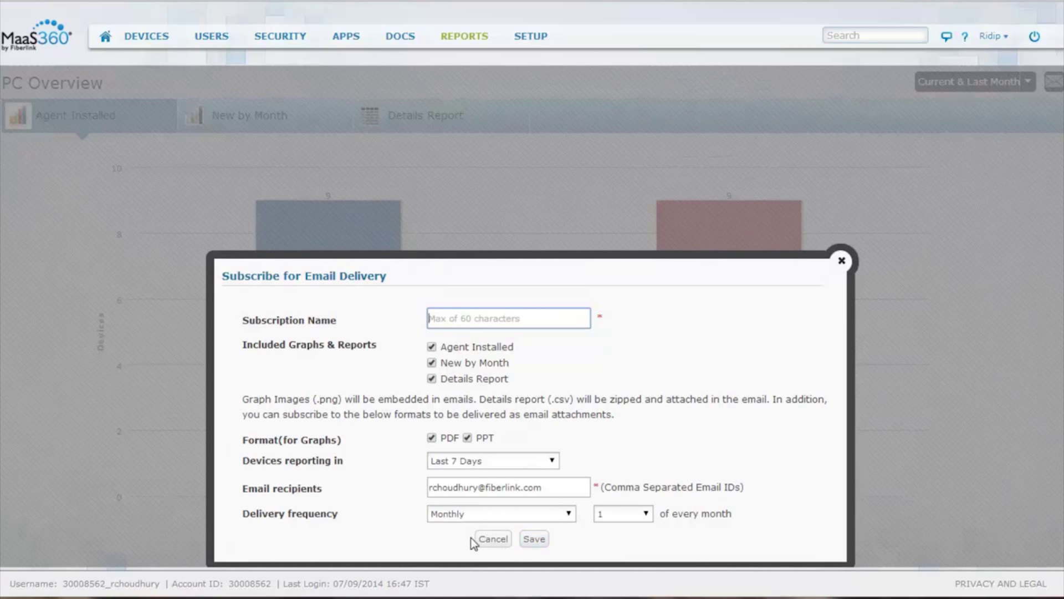
pyautogui.click(490, 540)
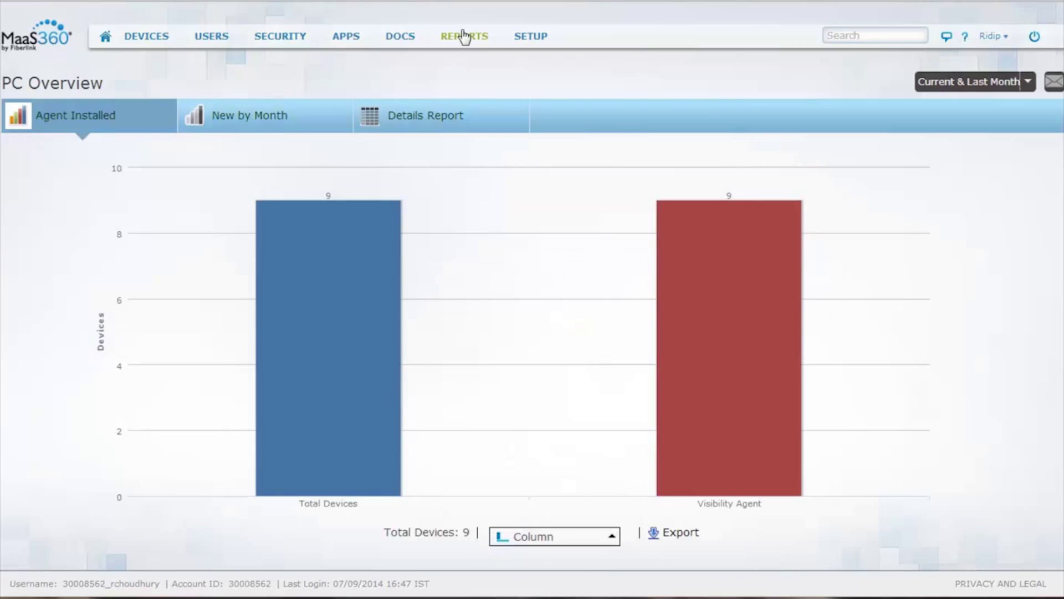
pyautogui.click(466, 36)
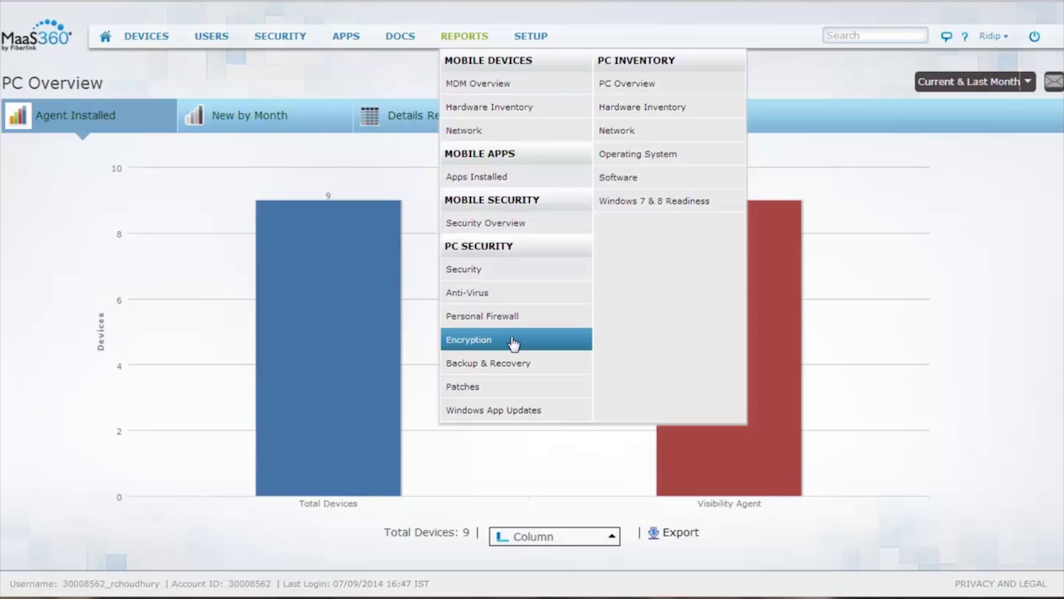
# View the PC Security Overview report, then the Patch Management Overview report
pyautogui.click(497, 277)
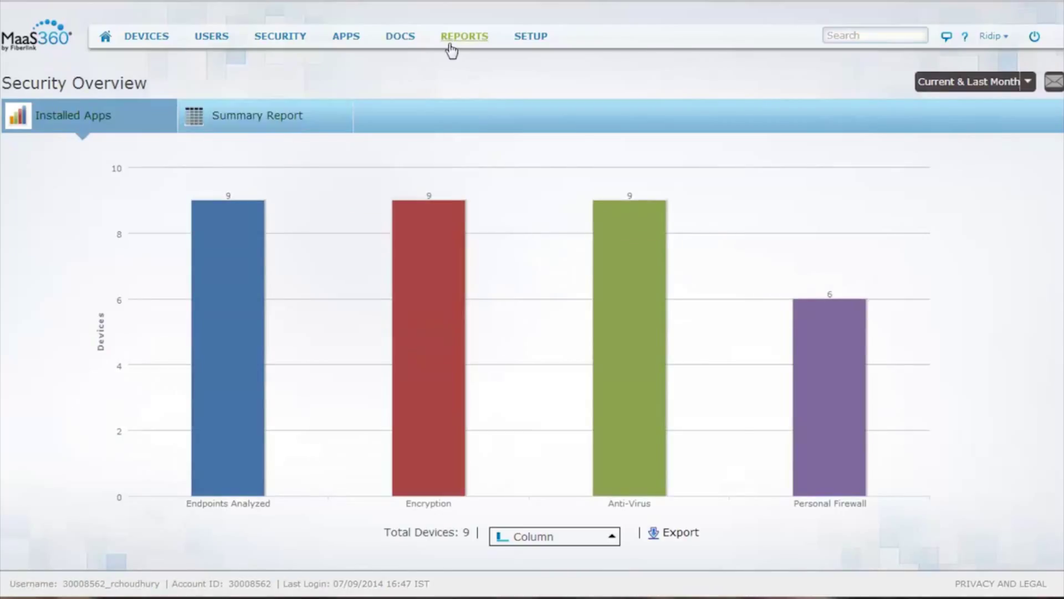
pyautogui.moveTo(454, 42)
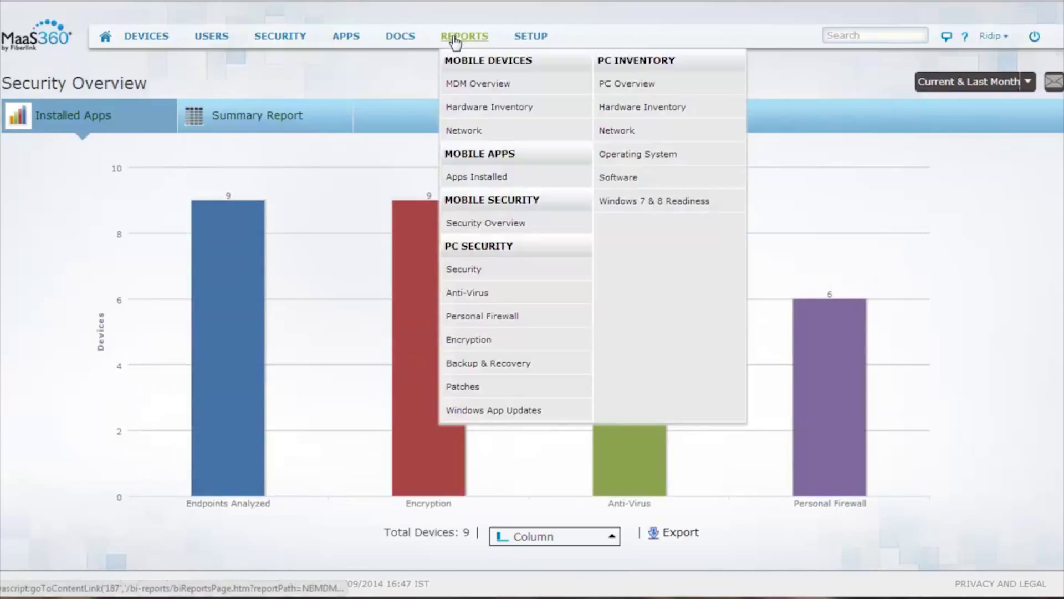
pyautogui.click(470, 388)
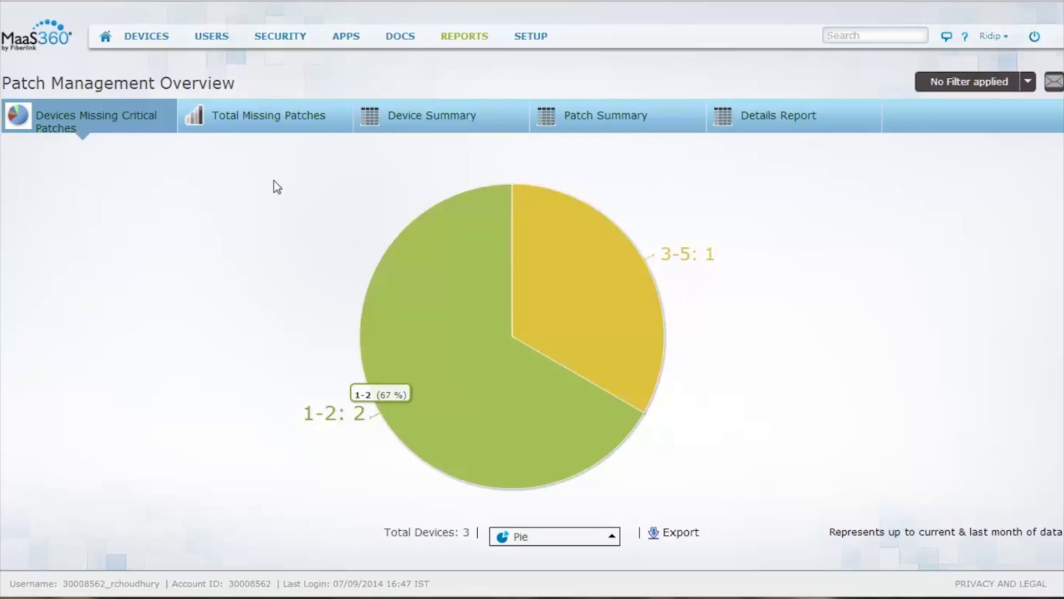
# View total missing patches by severity, then the detailed per-computer missing patch list
pyautogui.click(294, 122)
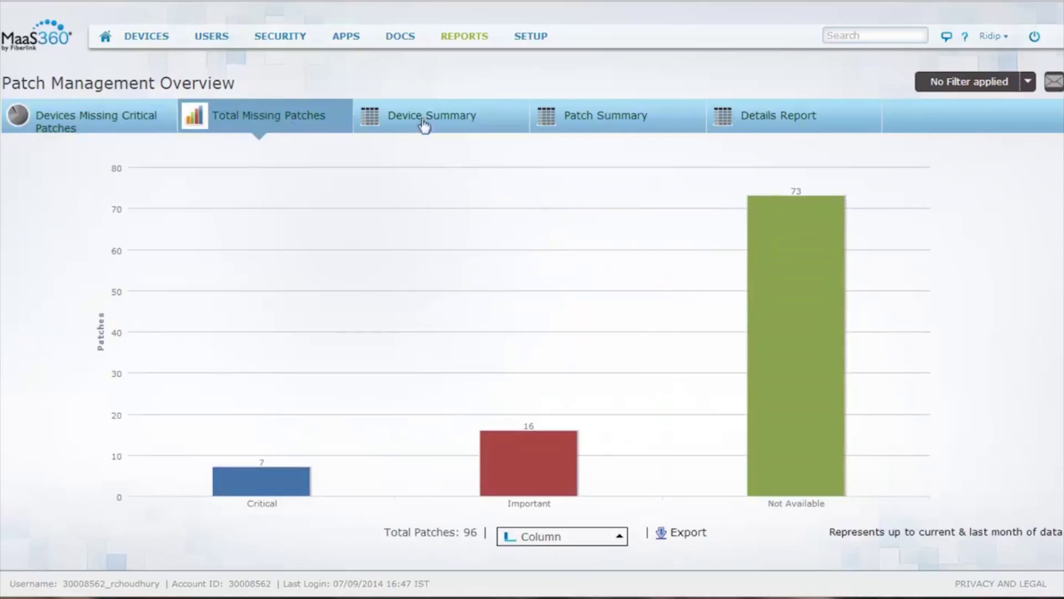
pyautogui.click(765, 130)
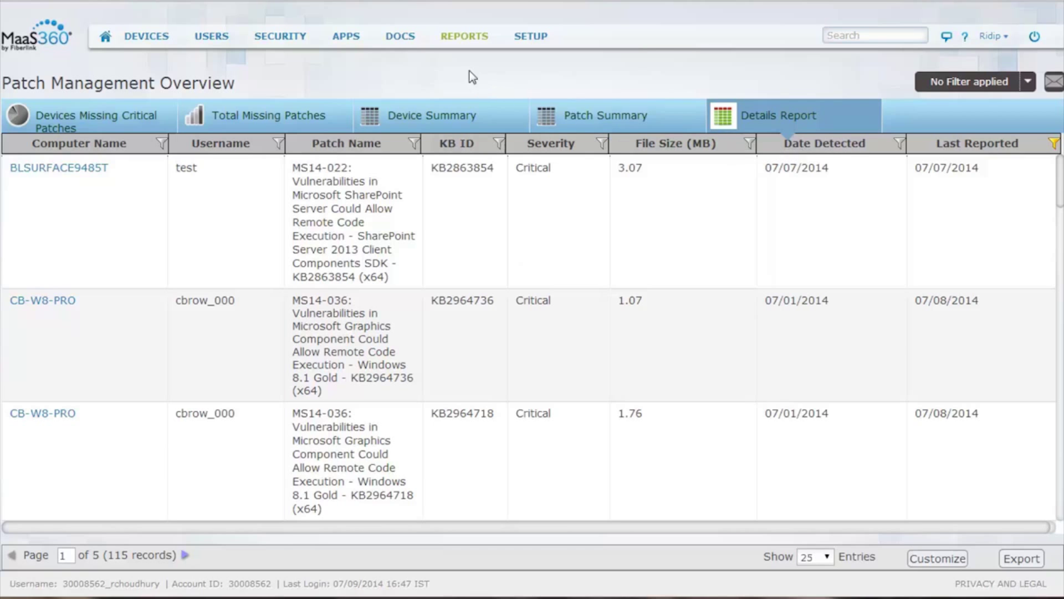
pyautogui.moveTo(462, 45)
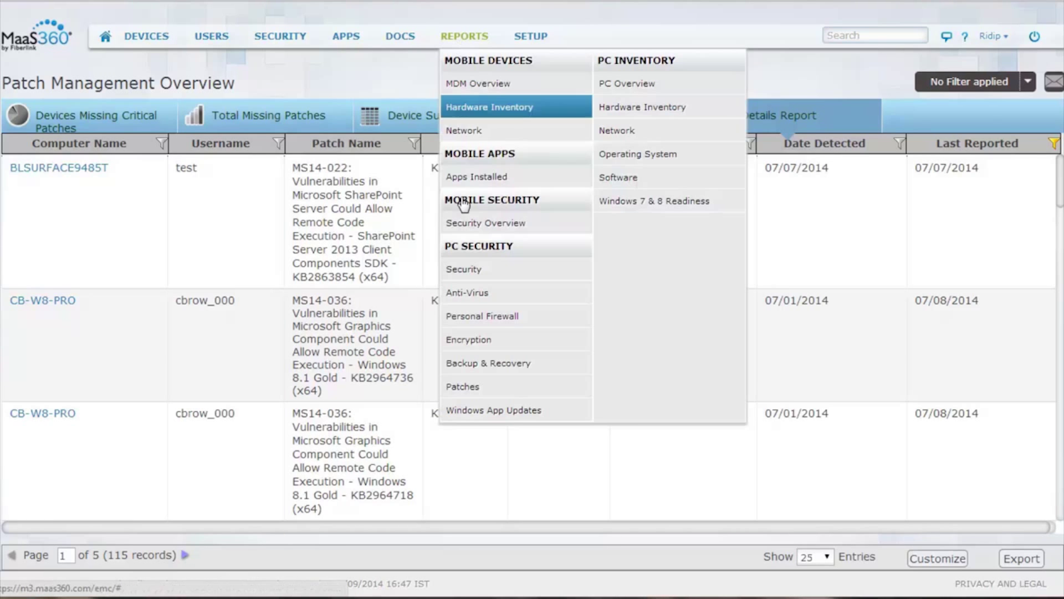
pyautogui.click(469, 413)
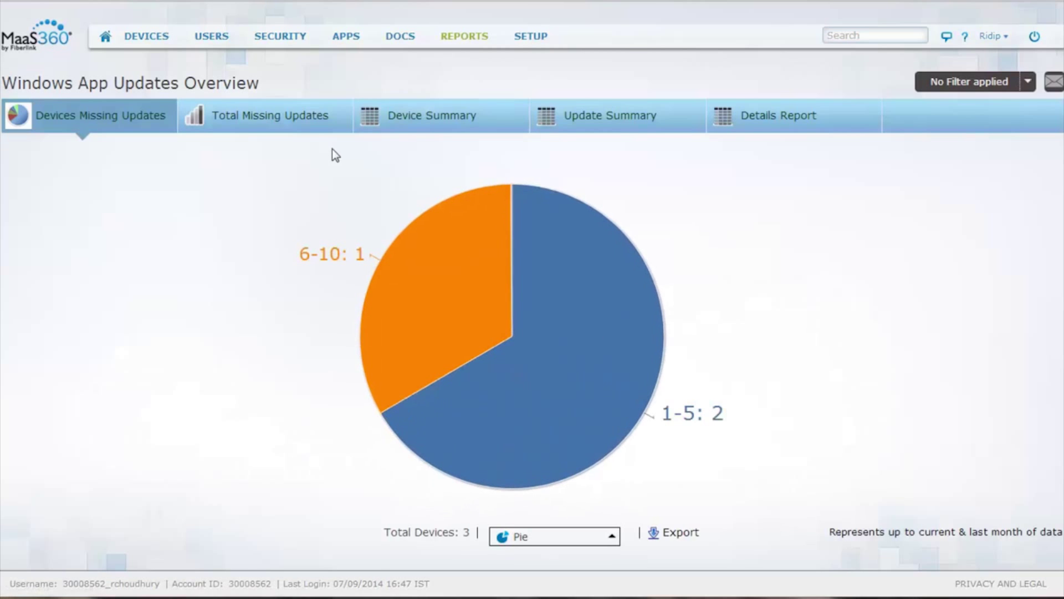
# Show total missing Windows app updates by vendor: Adobe 6, Oracle 4
pyautogui.click(272, 121)
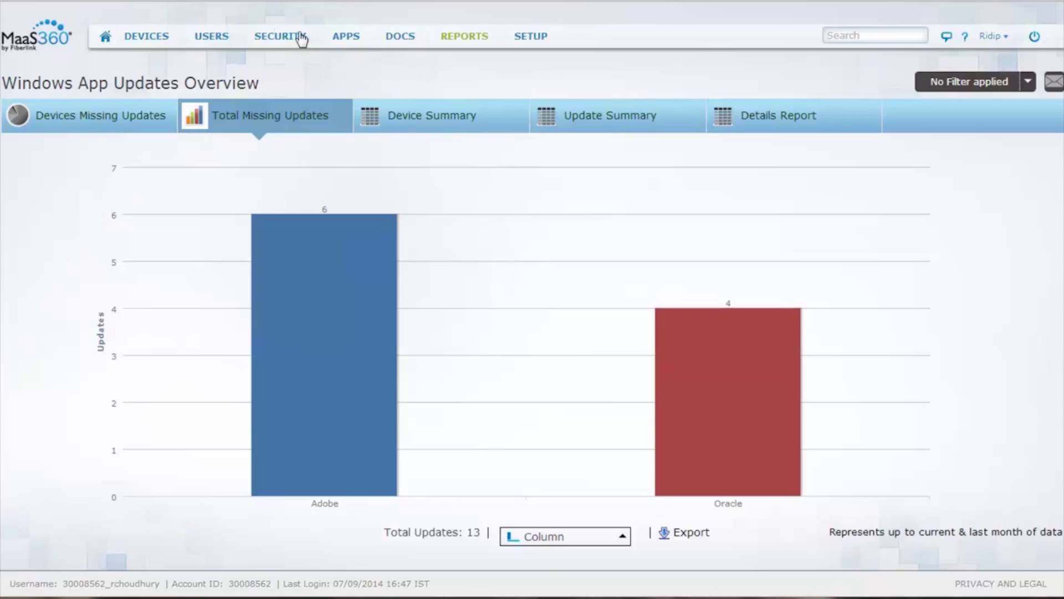
pyautogui.moveTo(280, 38)
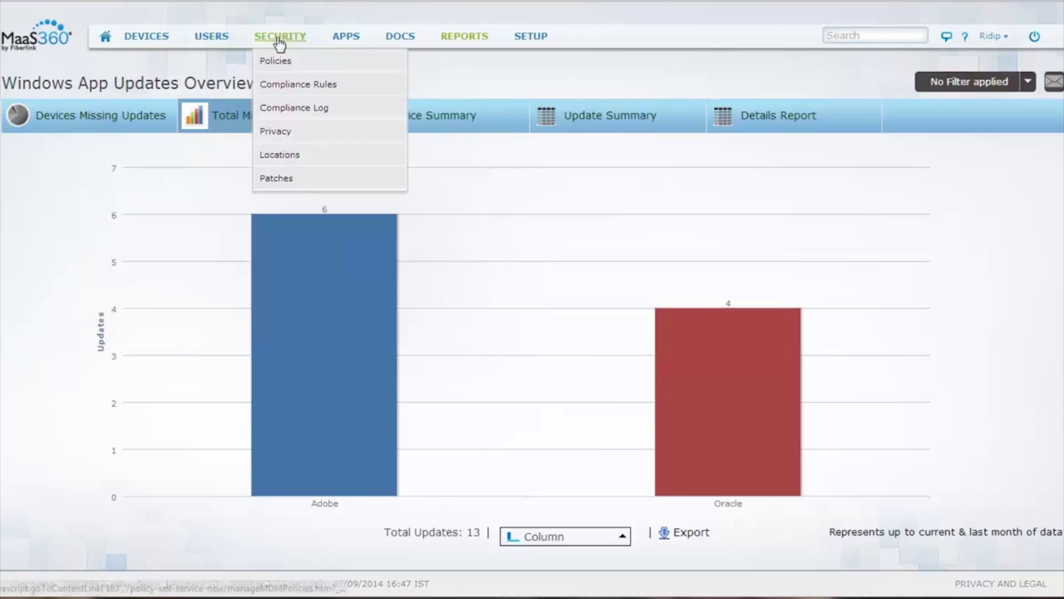
# In Distribute Patches, review the KB2964718 patch details and its Microsoft security bulletin
pyautogui.click(305, 178)
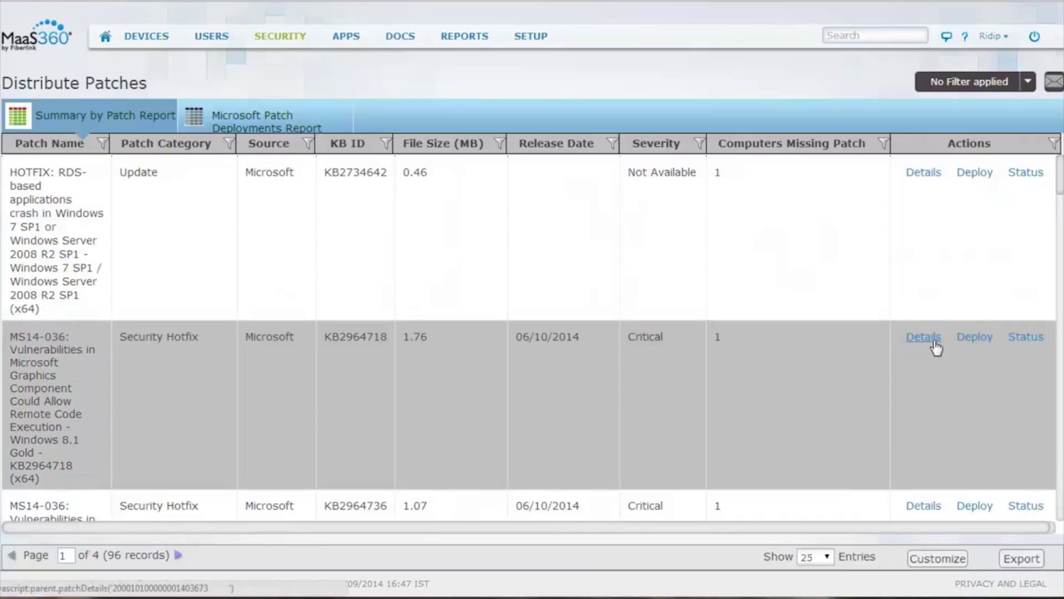
pyautogui.click(934, 339)
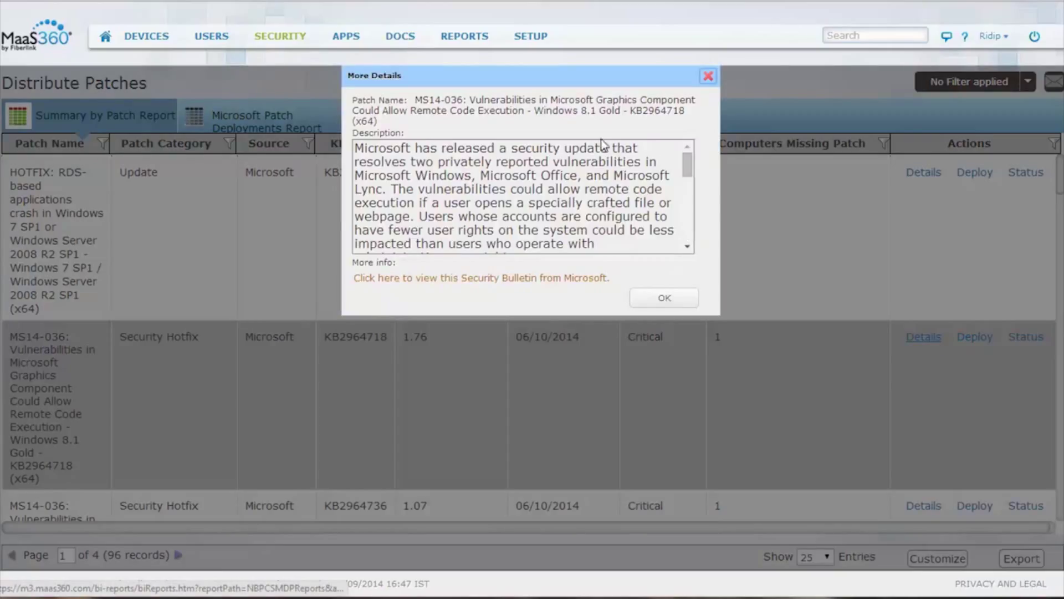
pyautogui.moveTo(687, 162); pyautogui.dragTo(696, 236)
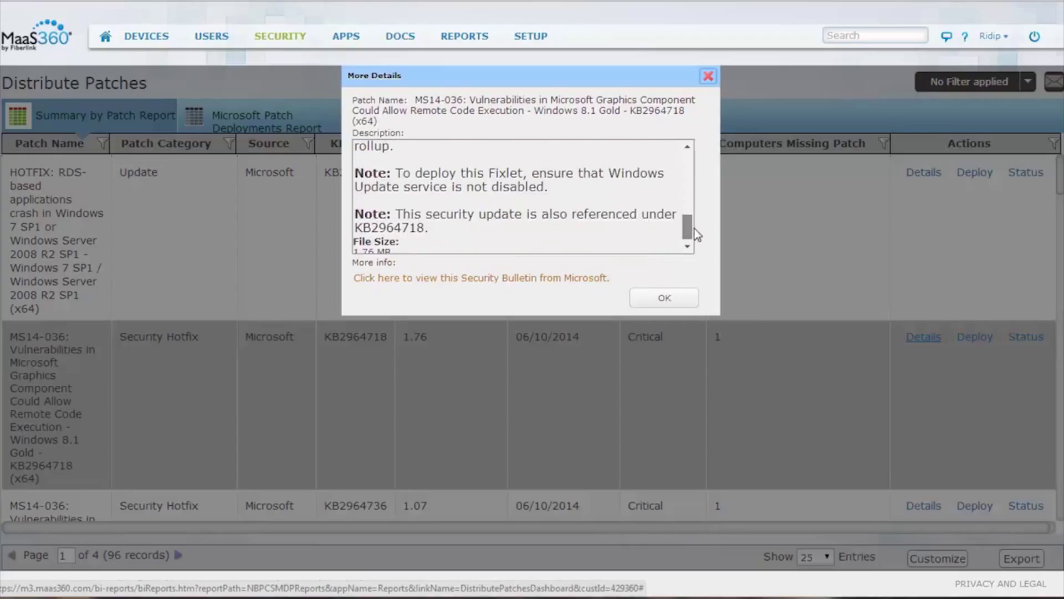
pyautogui.click(544, 279)
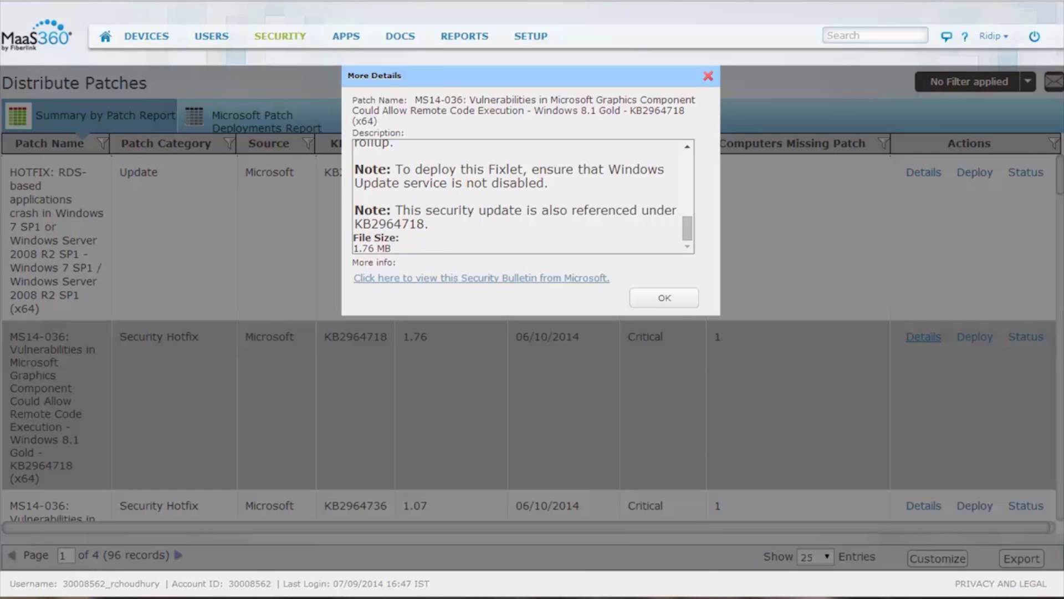
pyautogui.click(674, 300)
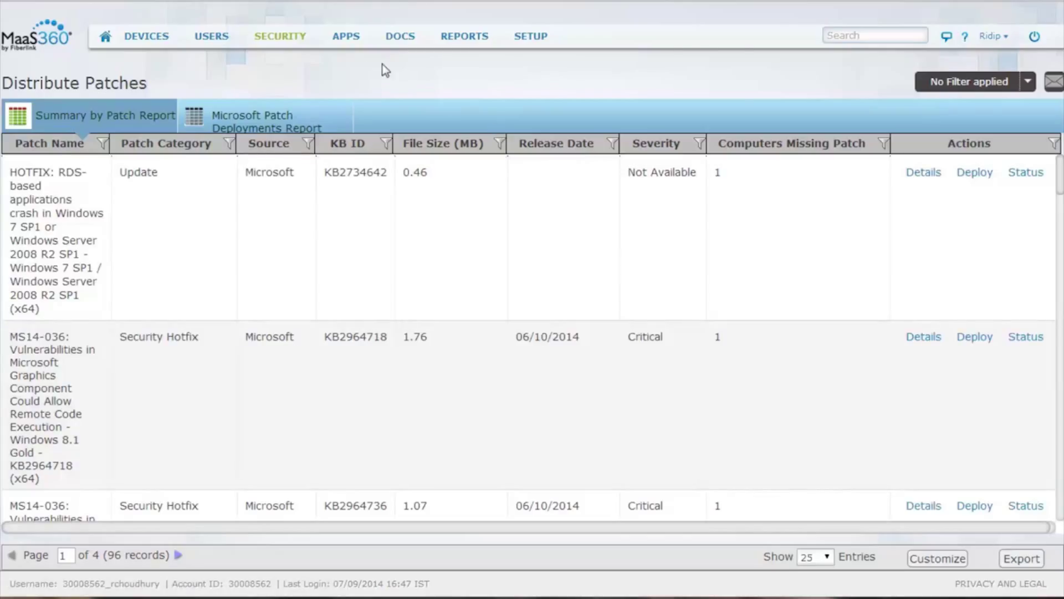
pyautogui.moveTo(449, 47)
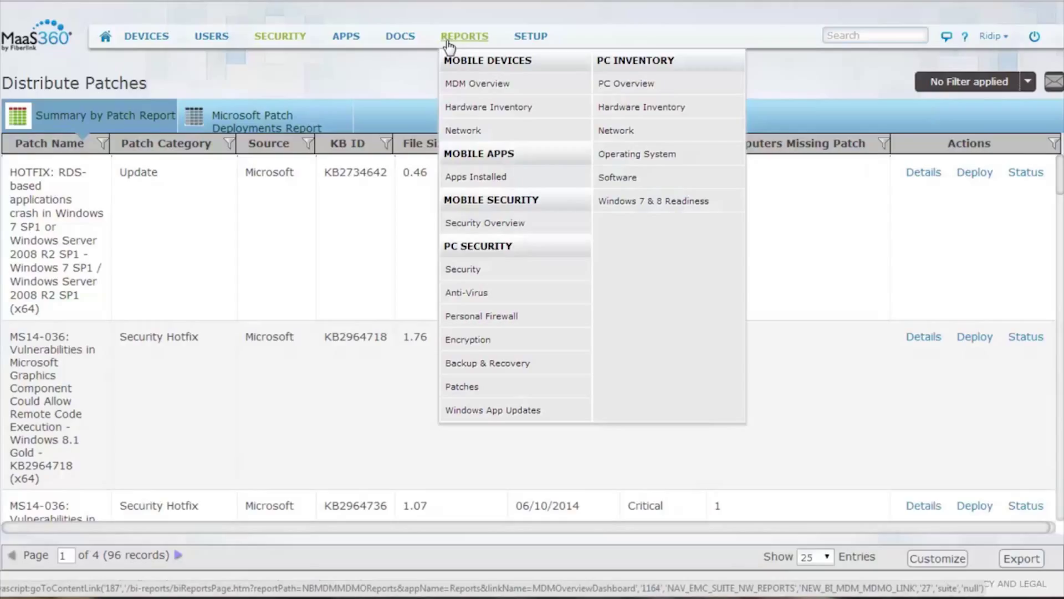
# Go from the PC Security overview to the Personal Firewall report, showing 3 Microsoft 7 and 3 Symantec 12.1 devices
pyautogui.click(487, 274)
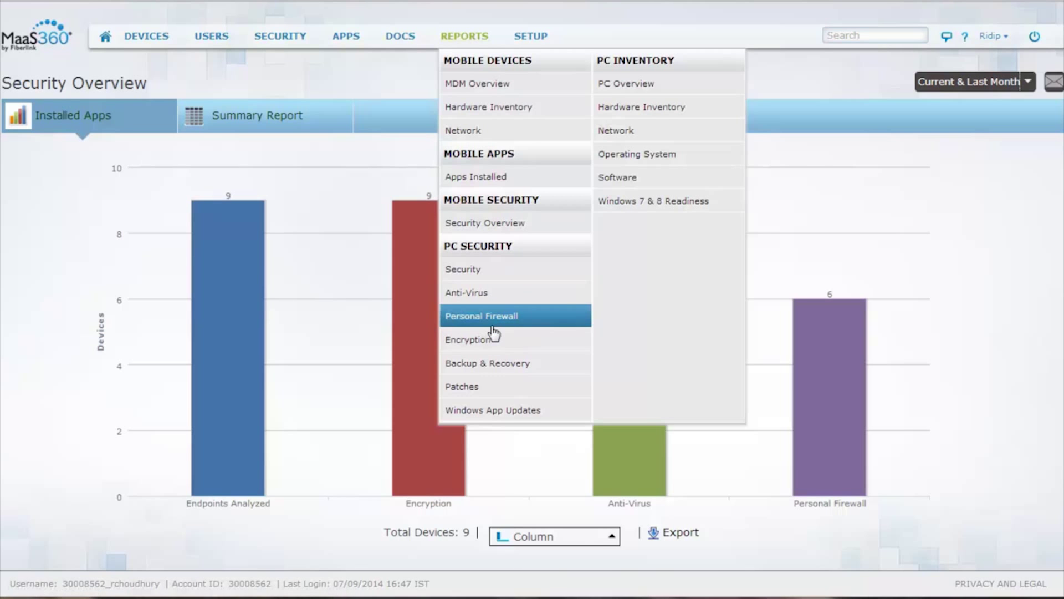
pyautogui.click(491, 321)
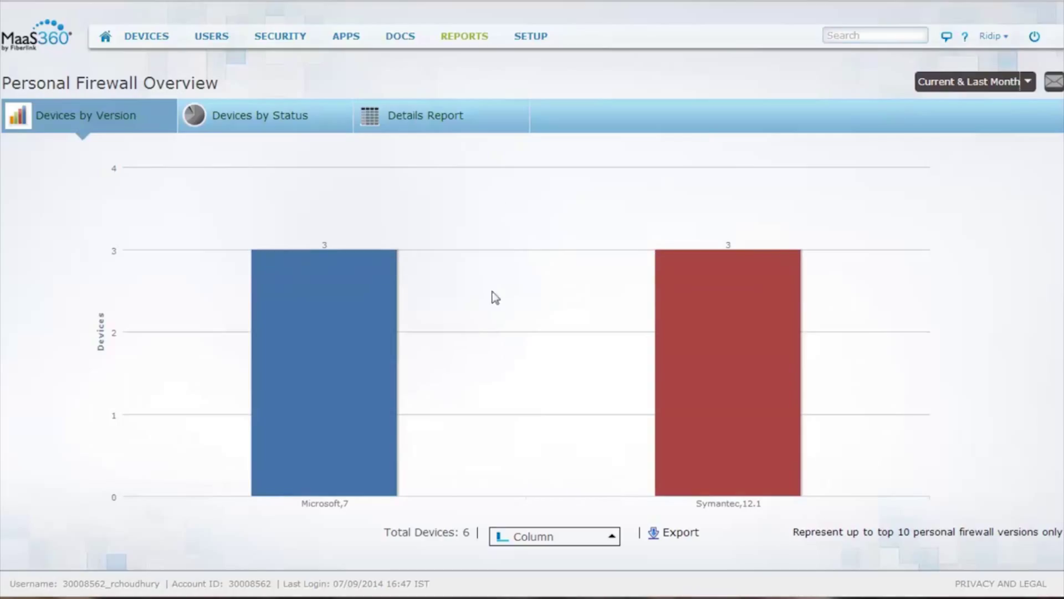
pyautogui.moveTo(475, 45)
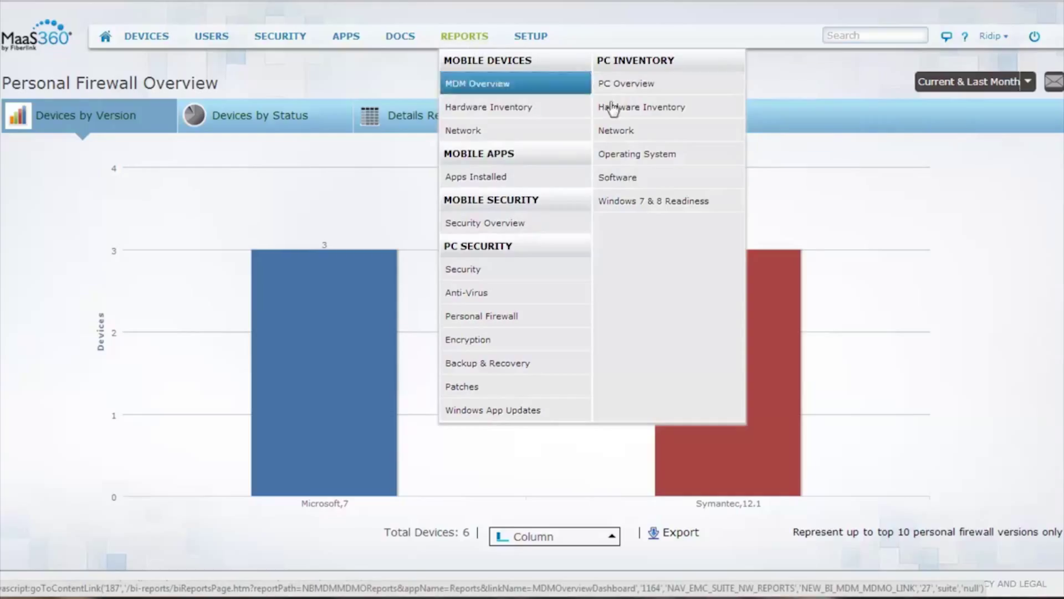
# View the Windows 7 & 8 Readiness report by readiness criteria, showing all 9 devices ready
pyautogui.click(655, 204)
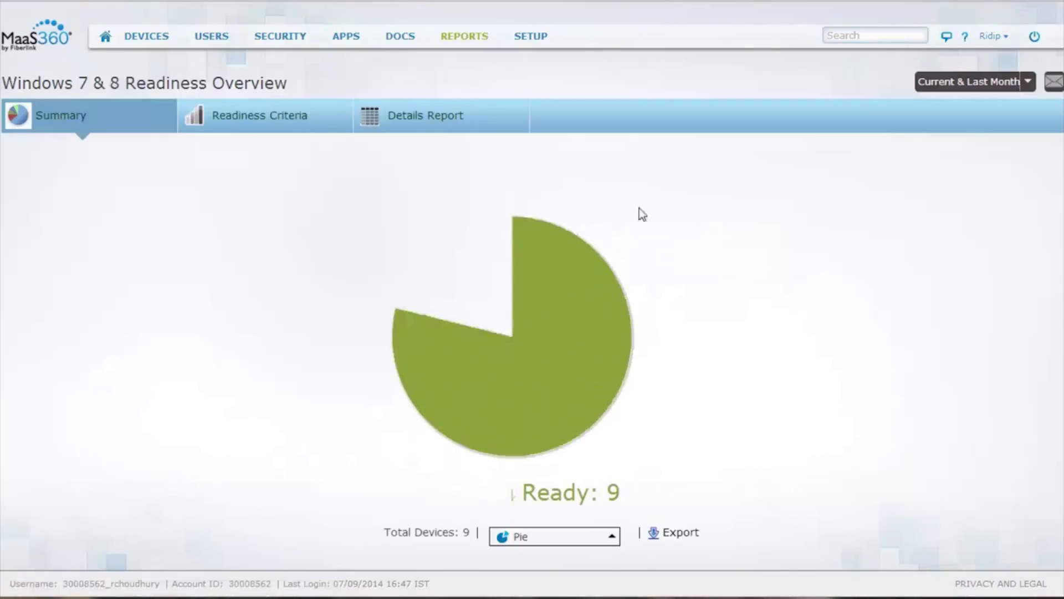
pyautogui.click(285, 117)
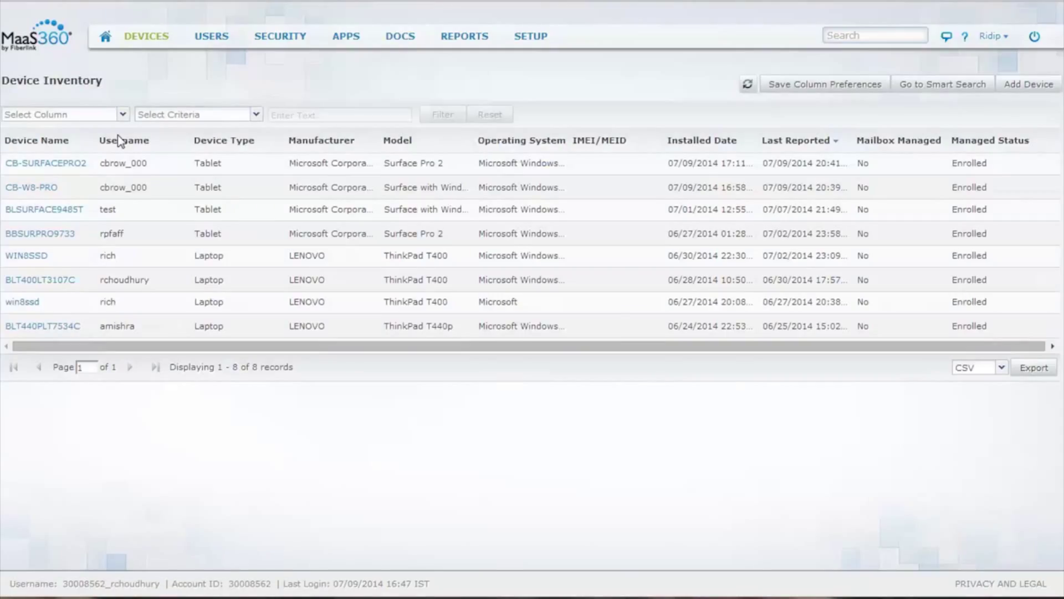
# Open the CB-SURFACEPRO2 tablet's details and run Locate Device to map its street address
pyautogui.click(75, 169)
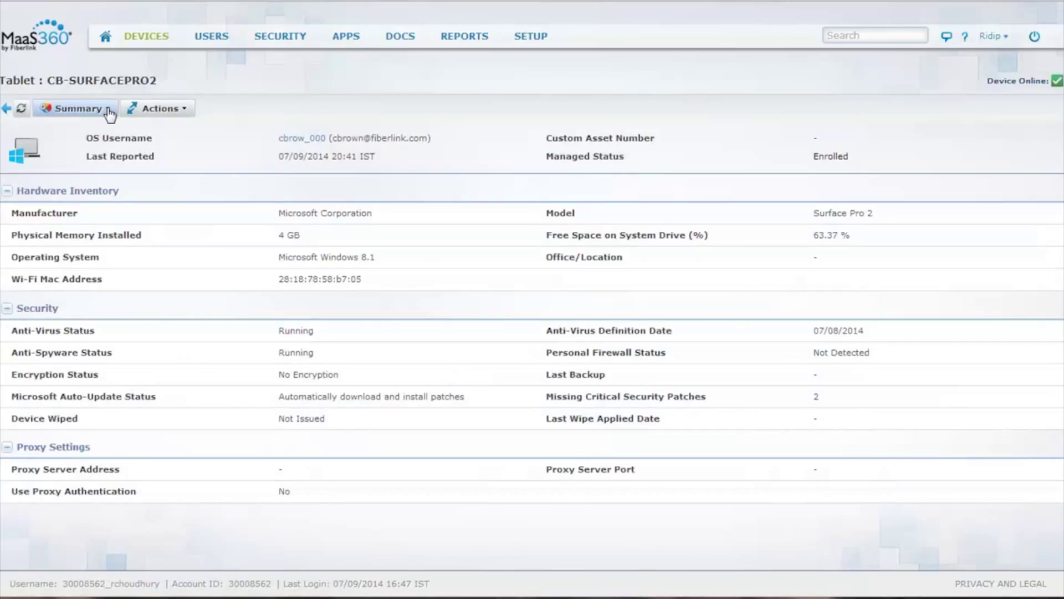
pyautogui.click(188, 117)
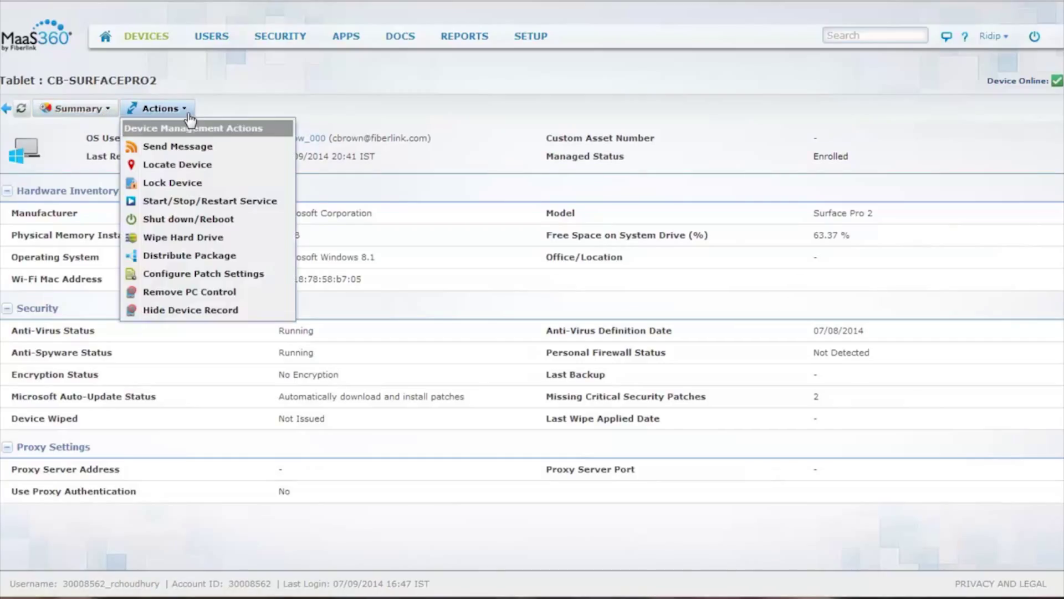
pyautogui.click(197, 168)
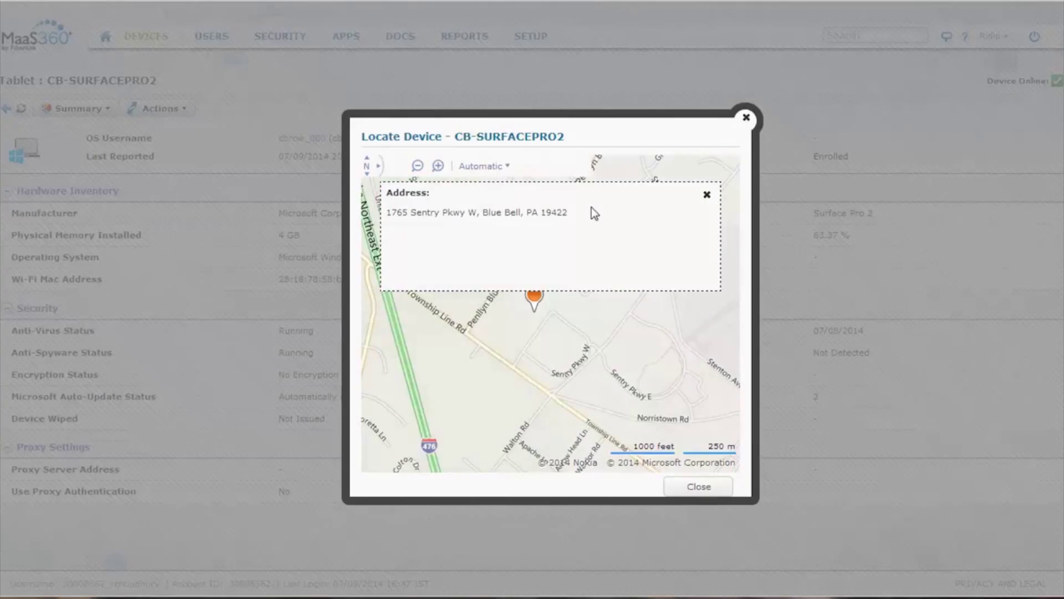
pyautogui.moveTo(346, 36)
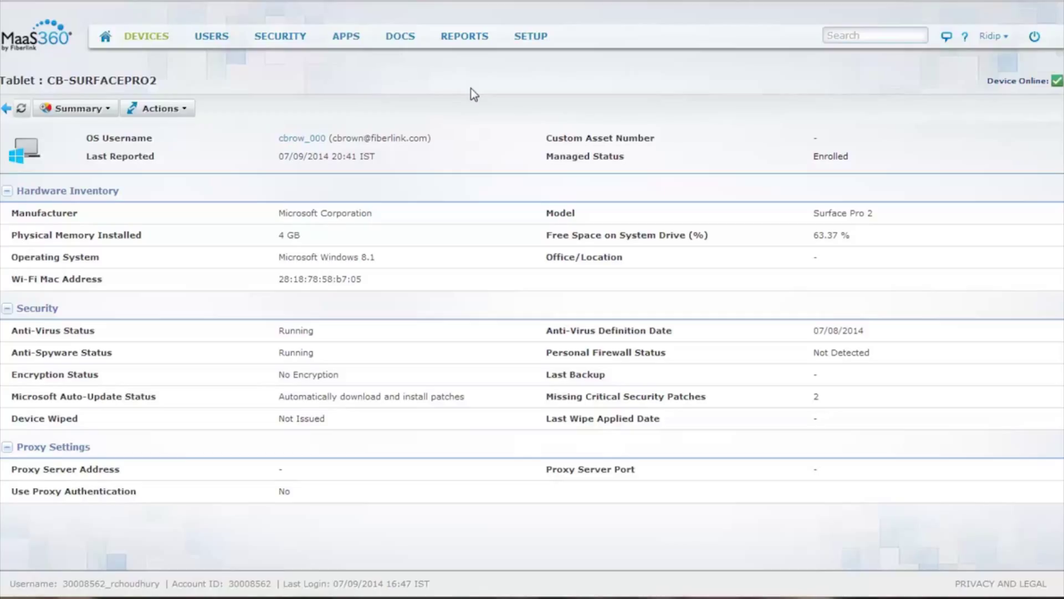
pyautogui.moveTo(299, 51)
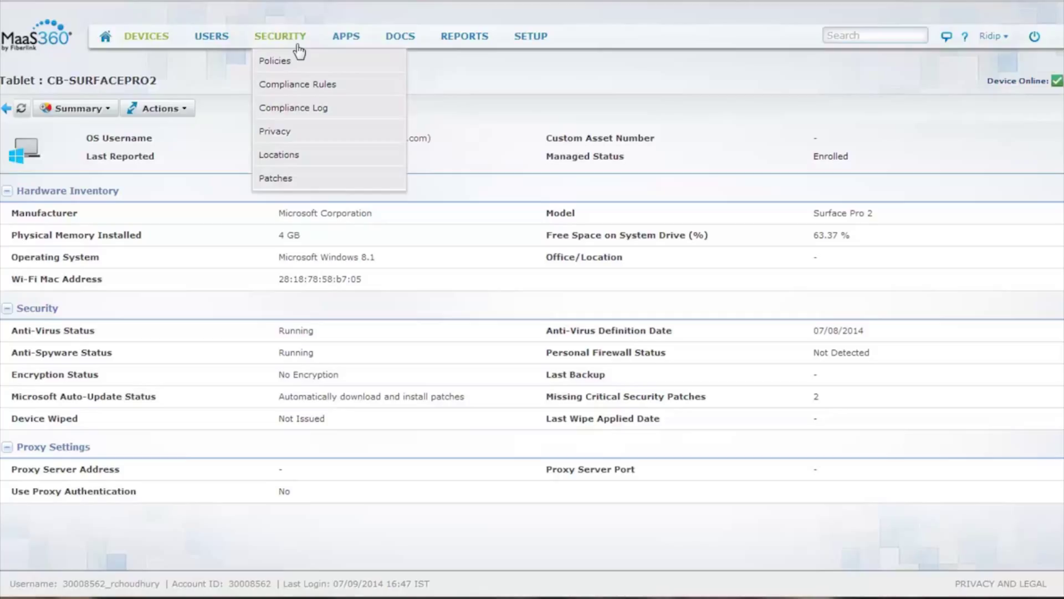